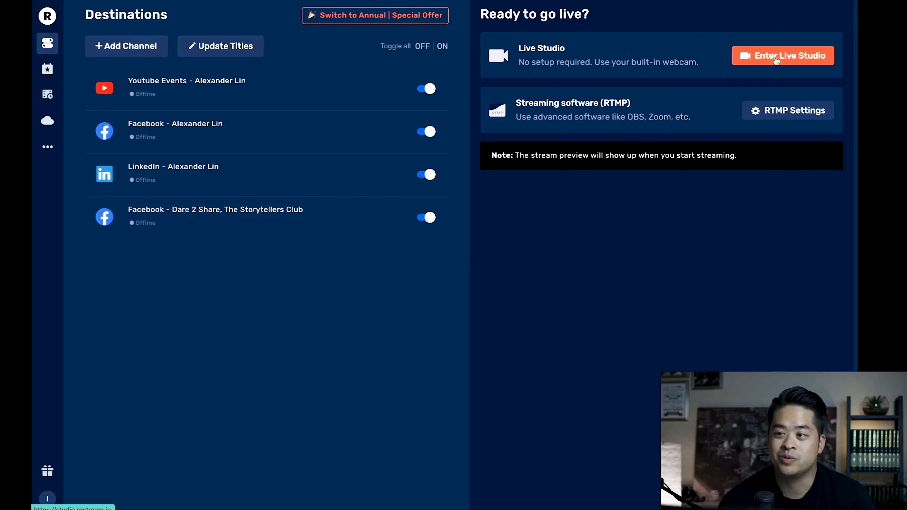
Enter the Live Studio and review the available video input devices in its settings.
click(779, 57)
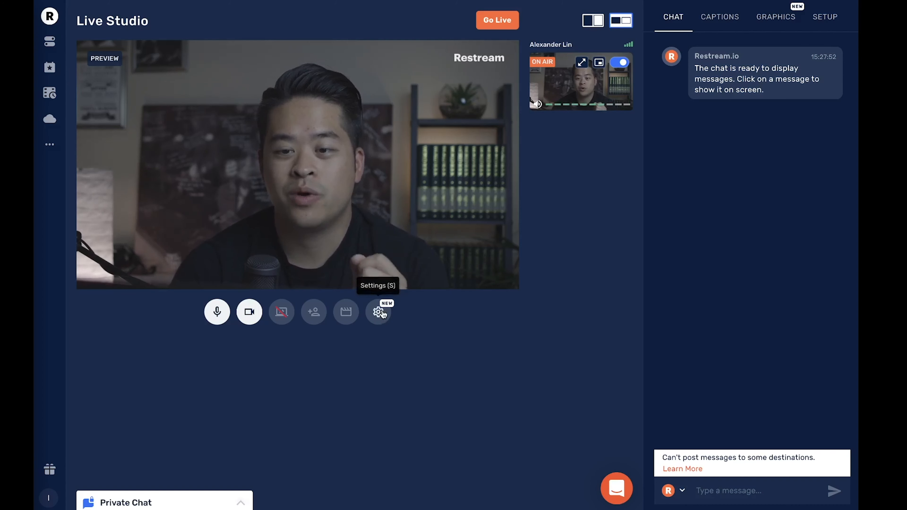
click(378, 315)
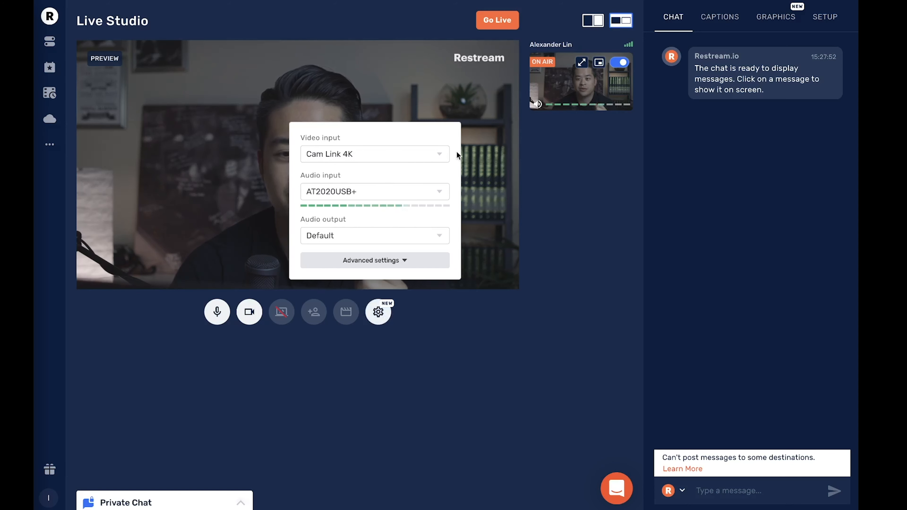
click(438, 156)
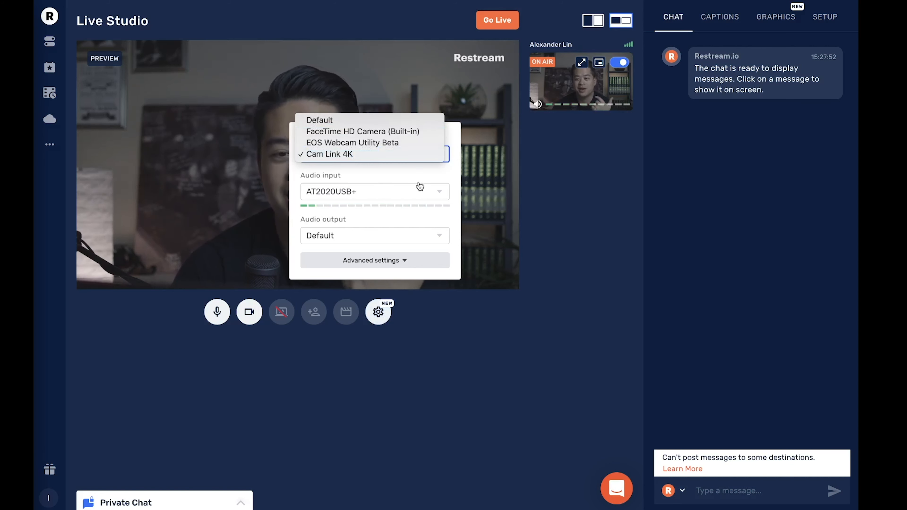
click(420, 172)
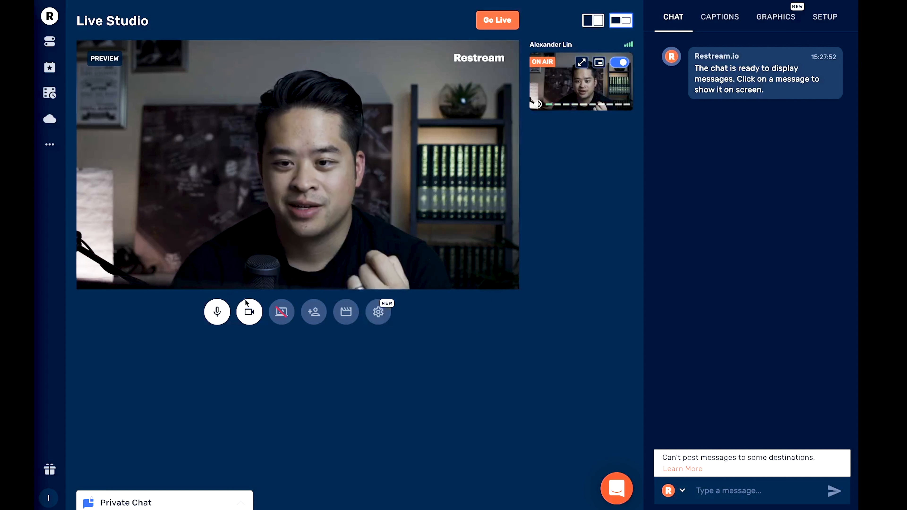
Mute and unmute the microphone, and disable and re-enable the camera.
click(221, 316)
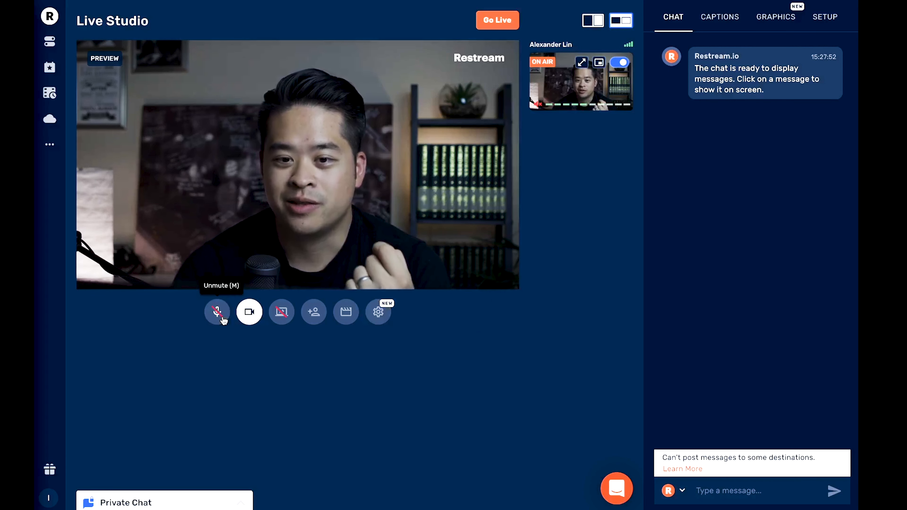
click(219, 315)
click(249, 318)
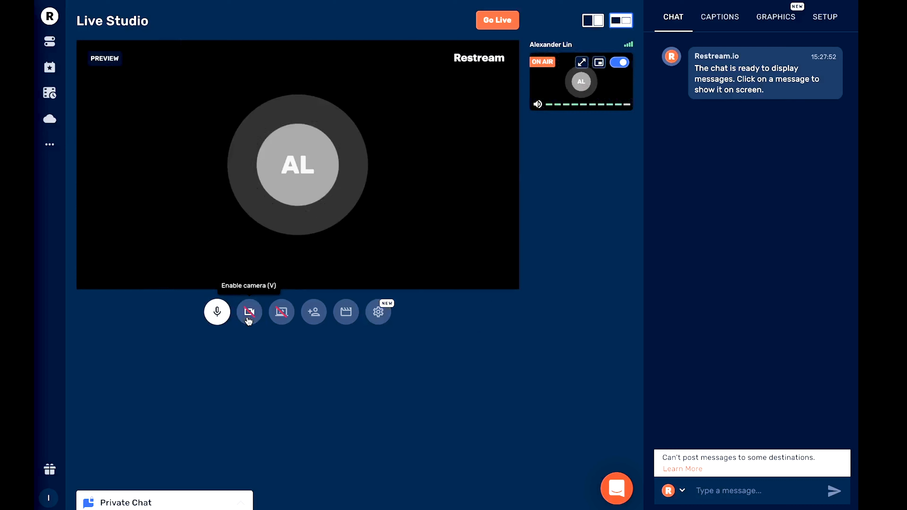
click(250, 318)
Share Screen 2 and show it on air beside the camera in the uncropped side-by-side layout.
click(281, 314)
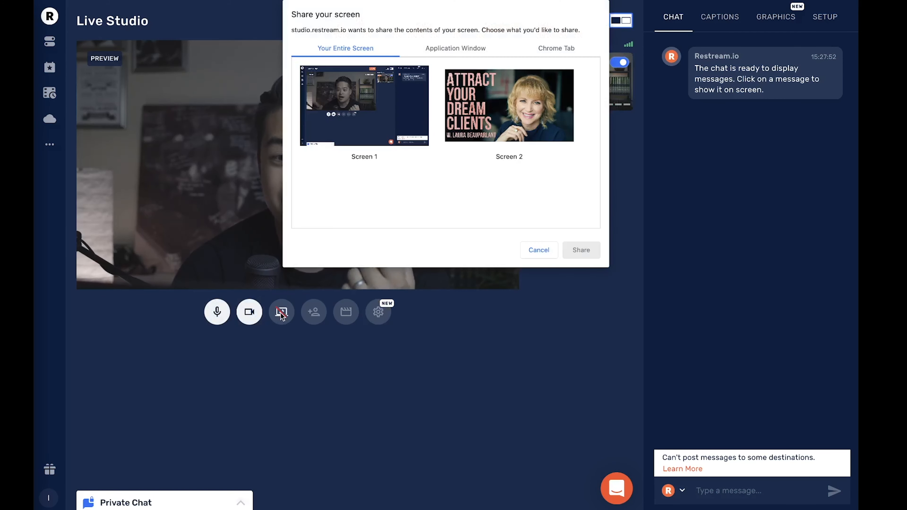
click(497, 113)
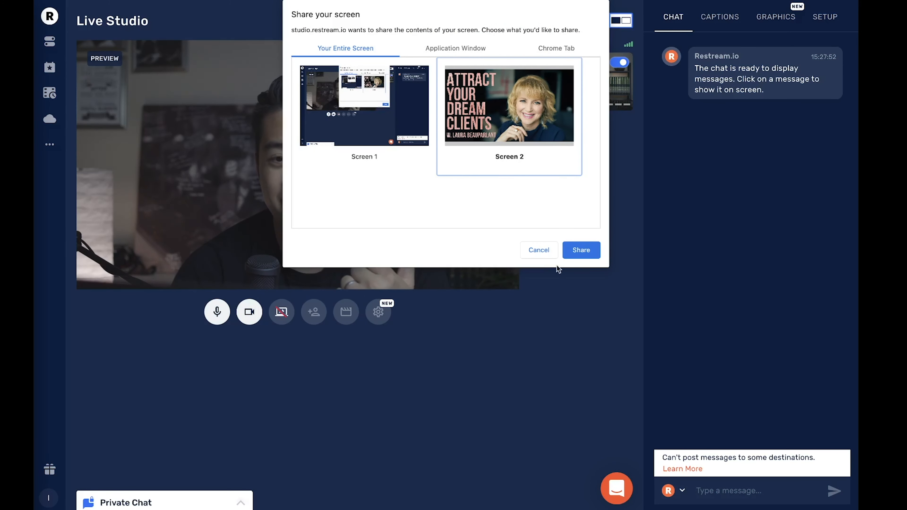
click(592, 250)
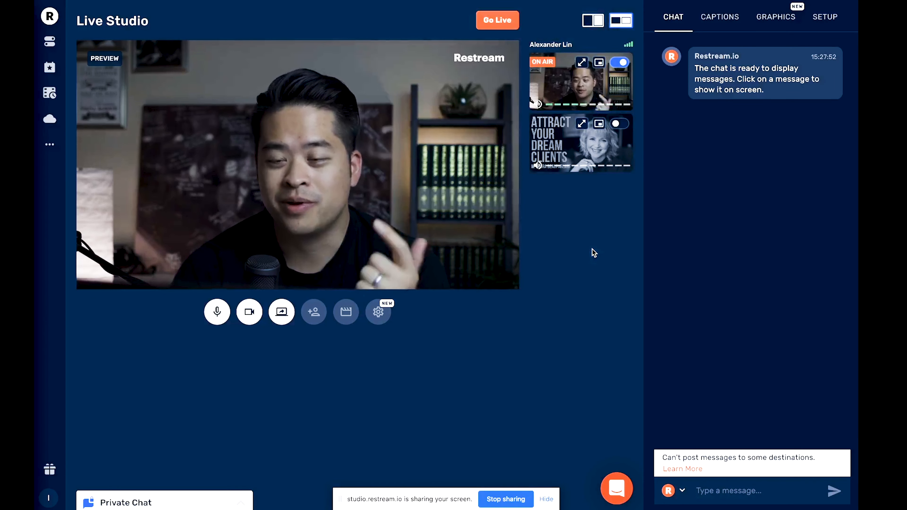
click(582, 124)
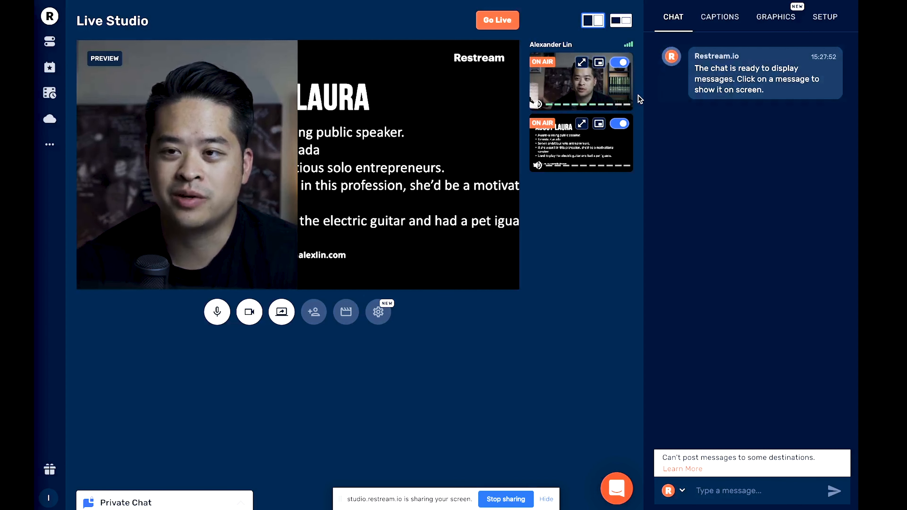
click(625, 22)
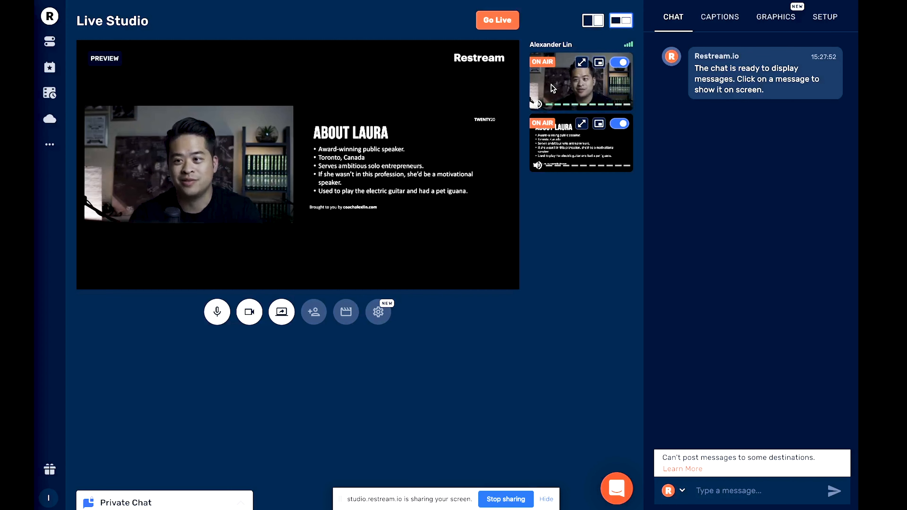
Toggle the camera off and back on air, and spotlight the shared screen with the camera as an inset.
click(620, 63)
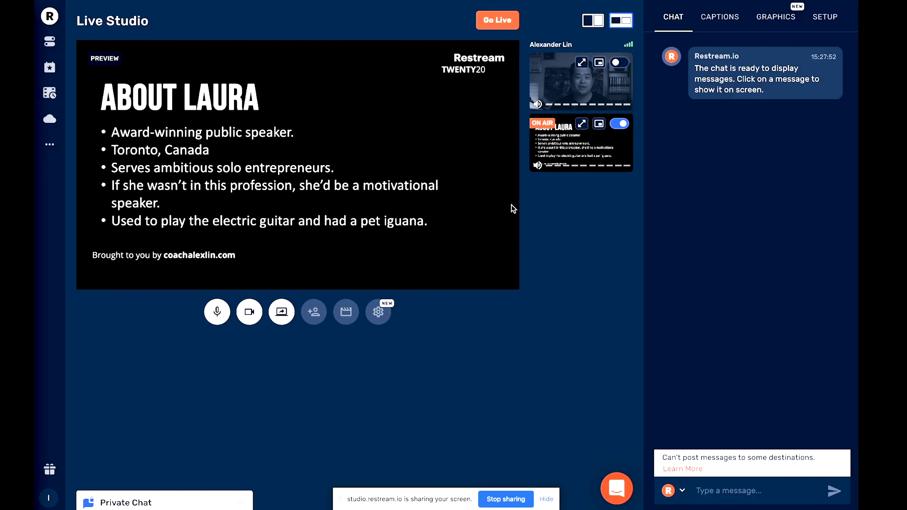
click(621, 63)
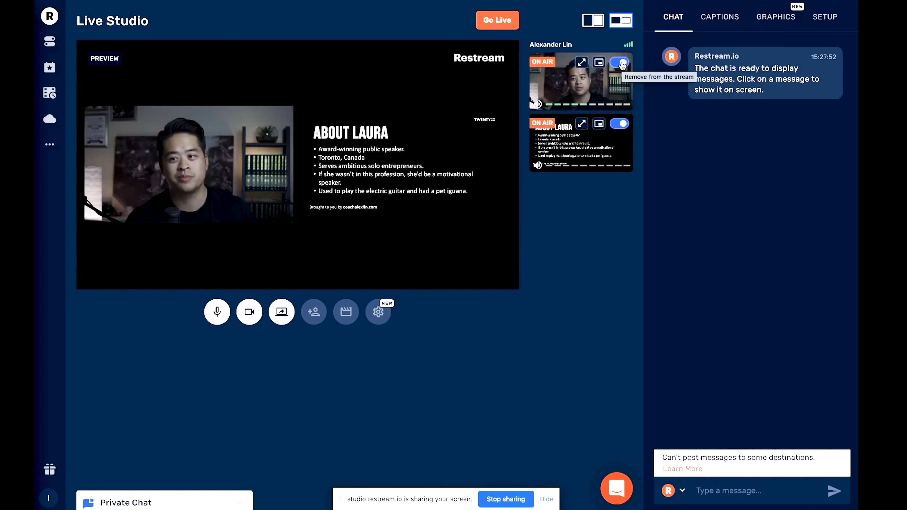
click(600, 63)
click(599, 123)
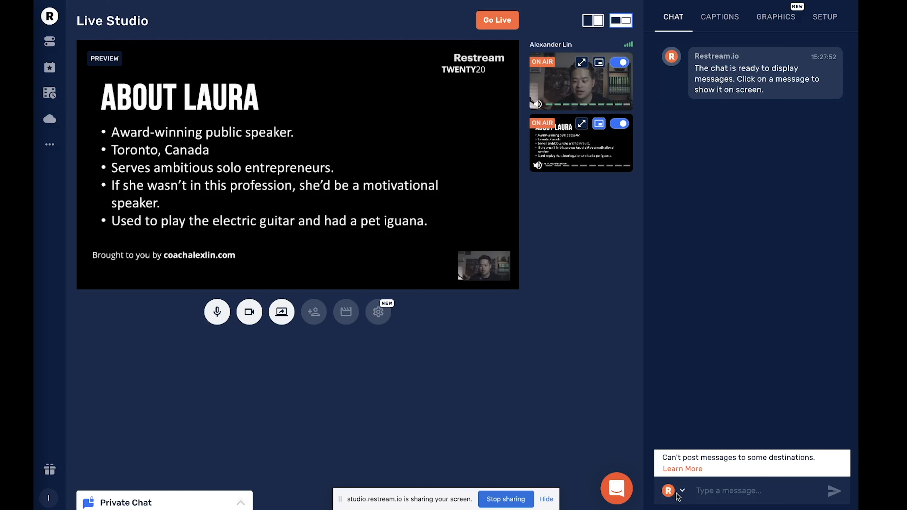
Check which connected accounts are available for posting chat messages, and close the list.
click(678, 493)
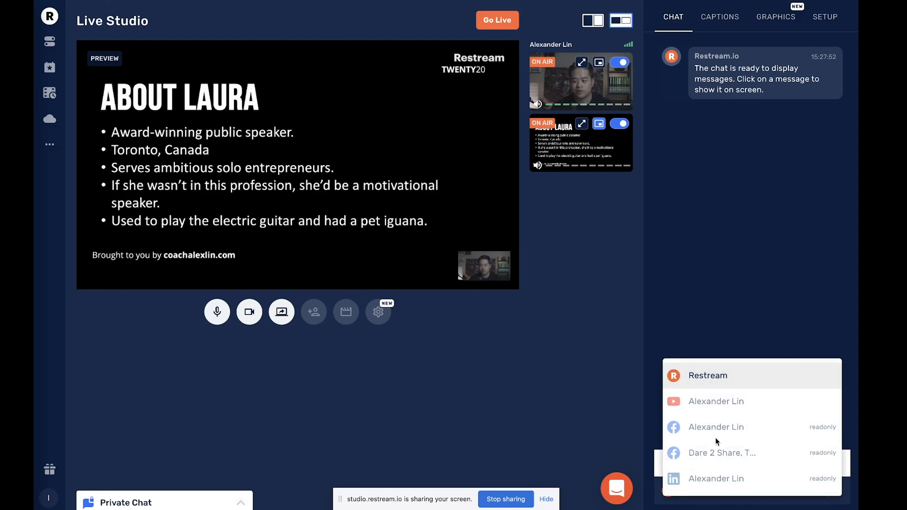
click(752, 274)
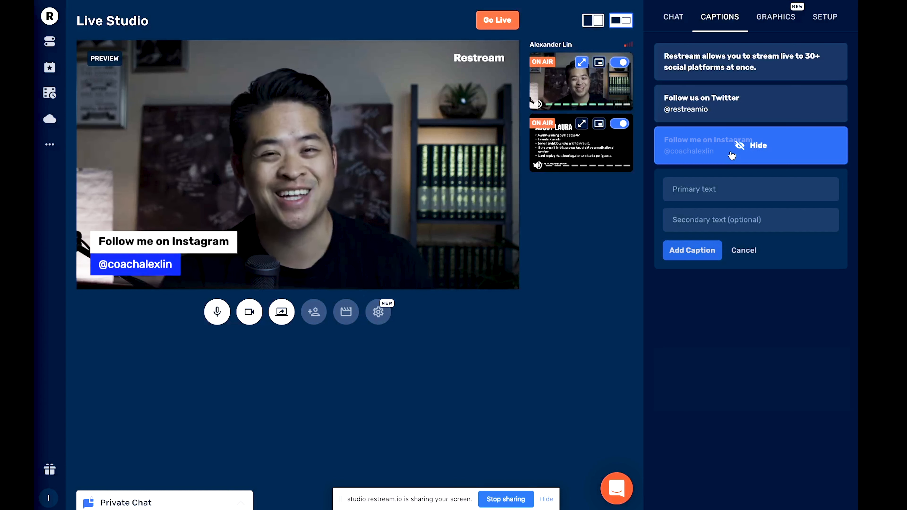
Hide the "Follow me on Instagram" caption and look over the new caption's primary and secondary text fields.
click(731, 150)
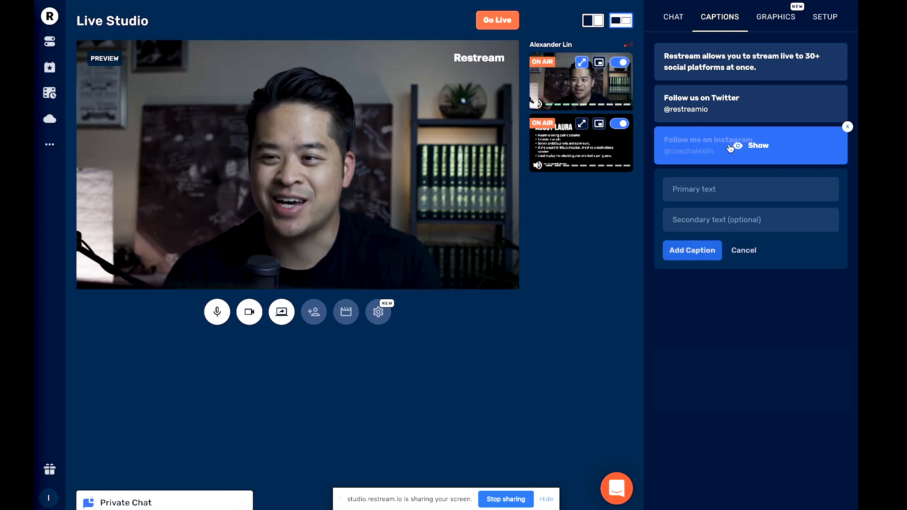
click(701, 194)
click(725, 284)
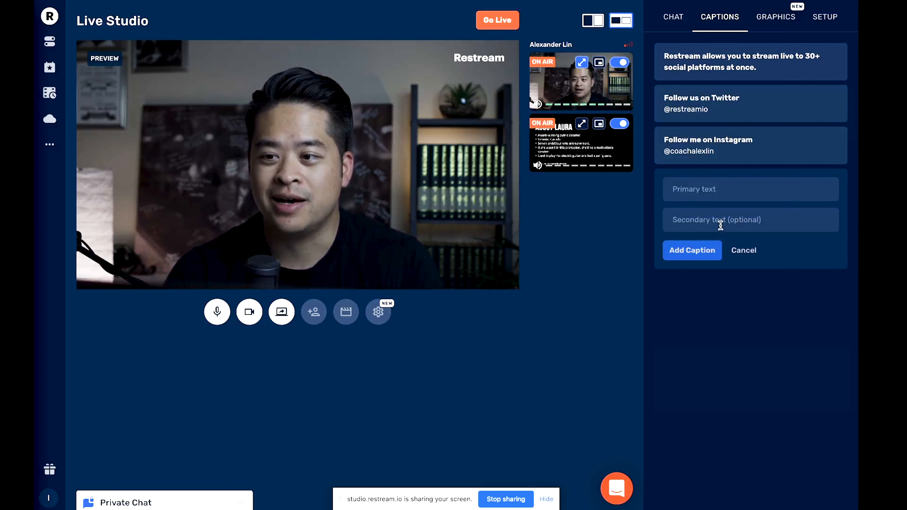
click(720, 228)
click(710, 328)
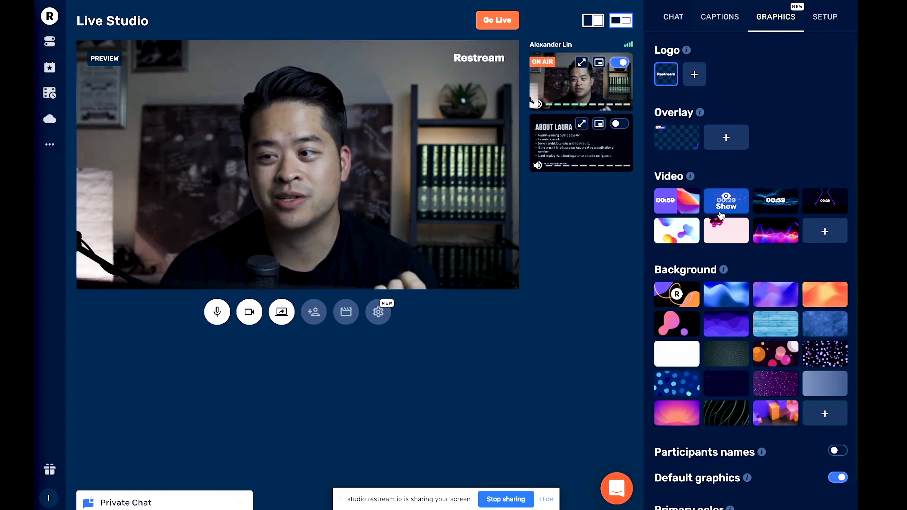
Play the 00:29 countdown video in the preview and hide it again.
click(722, 204)
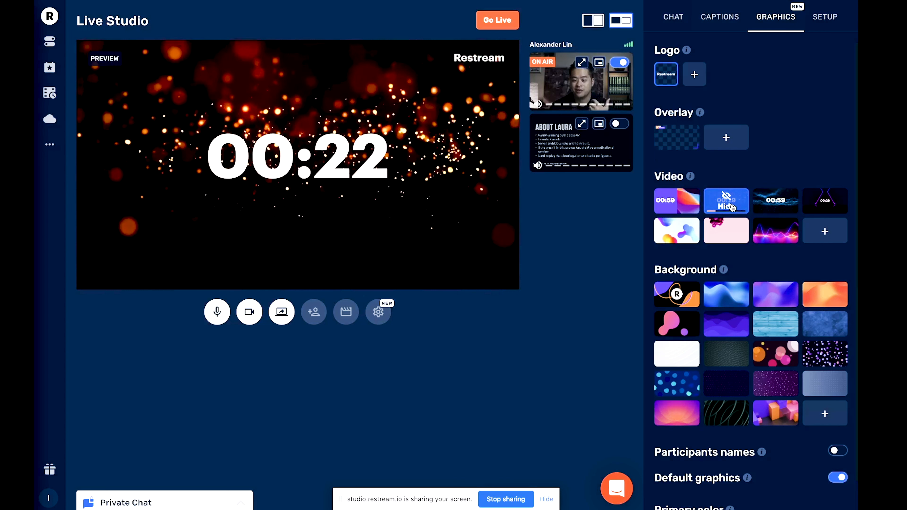
click(730, 206)
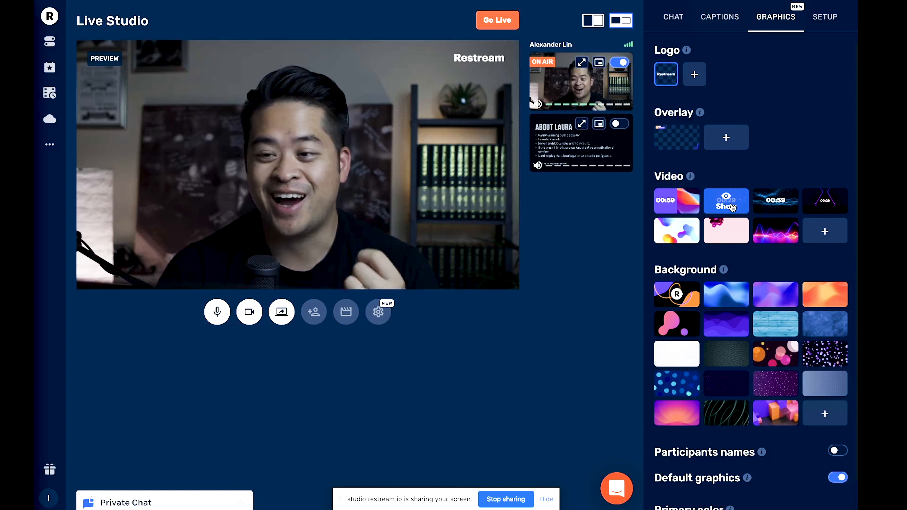
Set the blue wave image as the stream background and turn on participants' names.
click(726, 300)
click(619, 62)
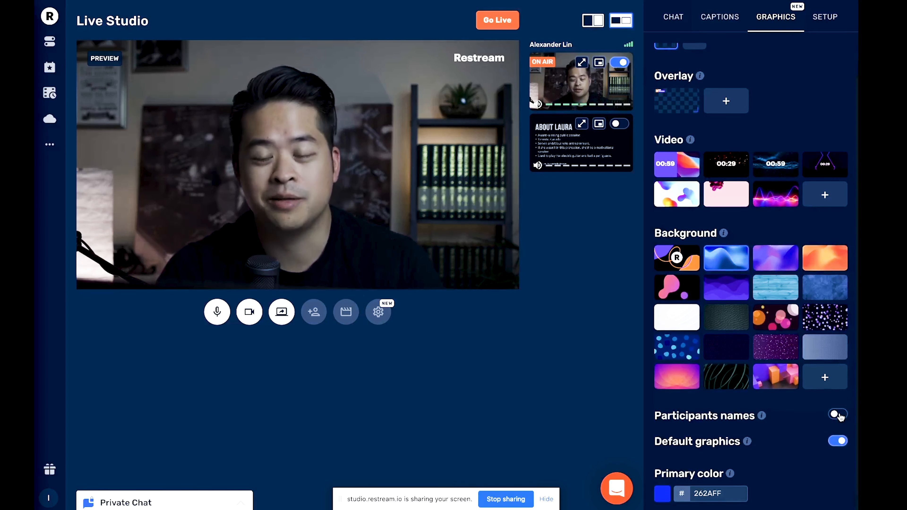
click(837, 415)
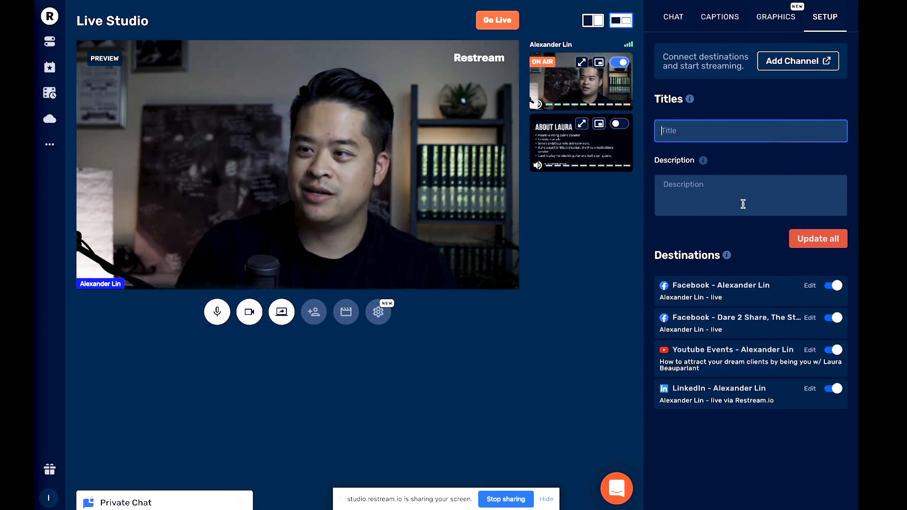
Set the stream title for all destinations to "What I Learned from My First Live Stream".
text(What I)
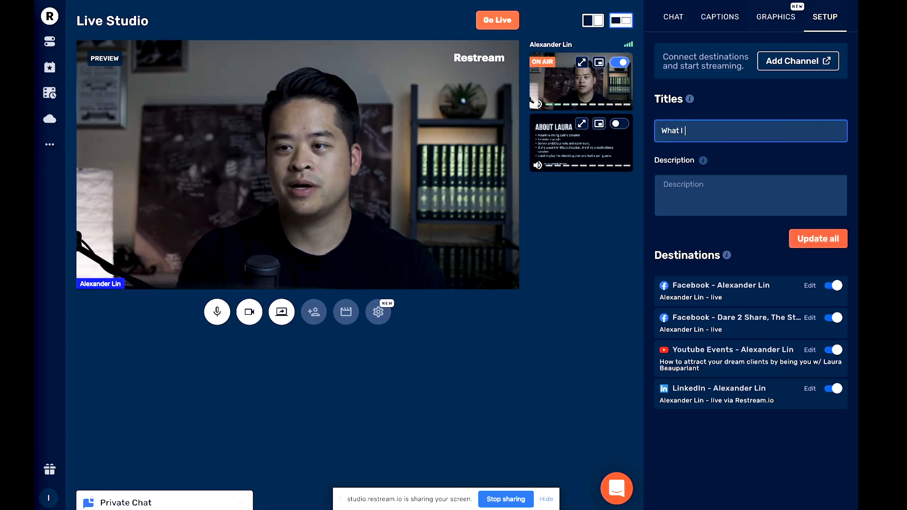
text( Leanred from My First Live STream)
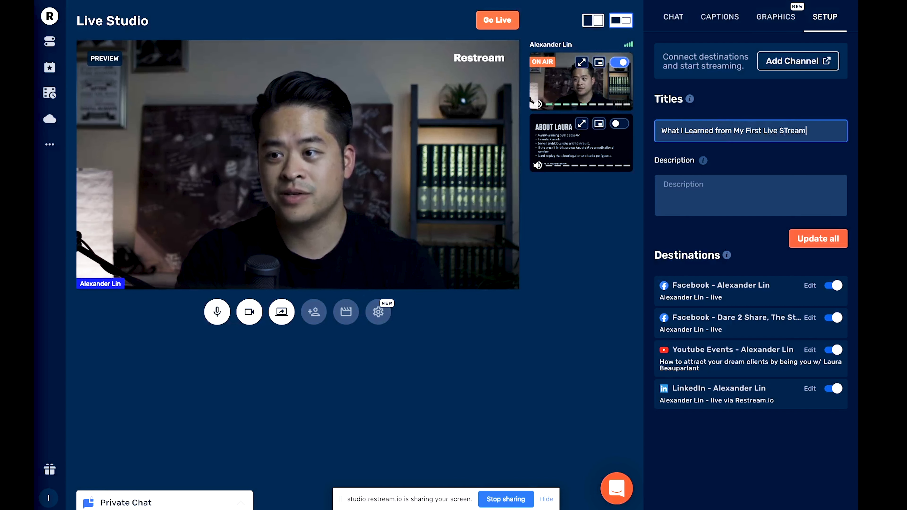
key(BackSpace)
key(BackSpace)
key(BackSpace)
key(BackSpace)
key(BackSpace)
text(tream)
key(Tab)
Set the stream description to "Everything you need you get started on restream.io!" and open the private chat.
text(Every)
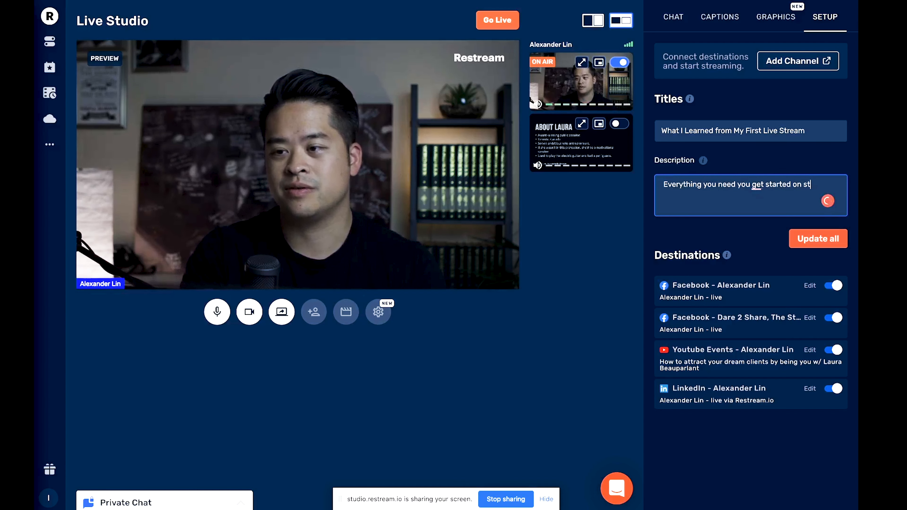
key(BackSpace)
key(BackSpace)
key(BackSpace)
key(BackSpace)
key(BackSpace)
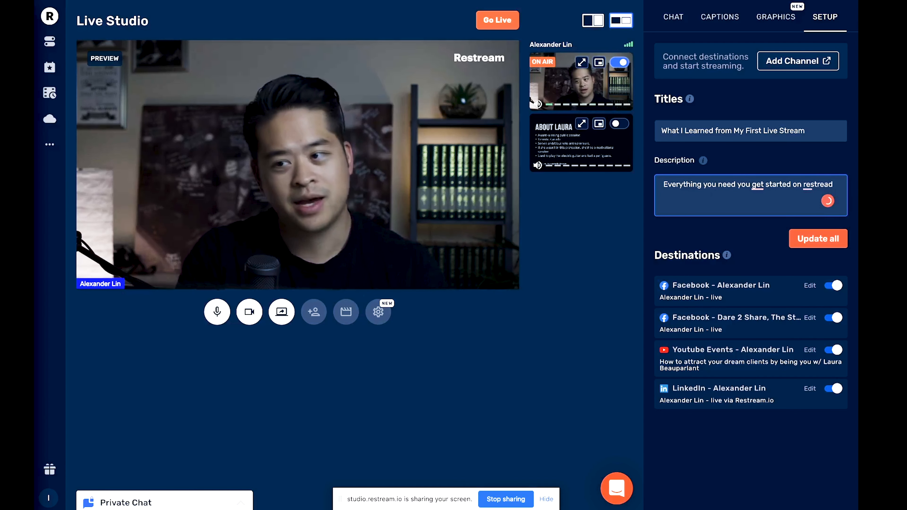
text(.io)
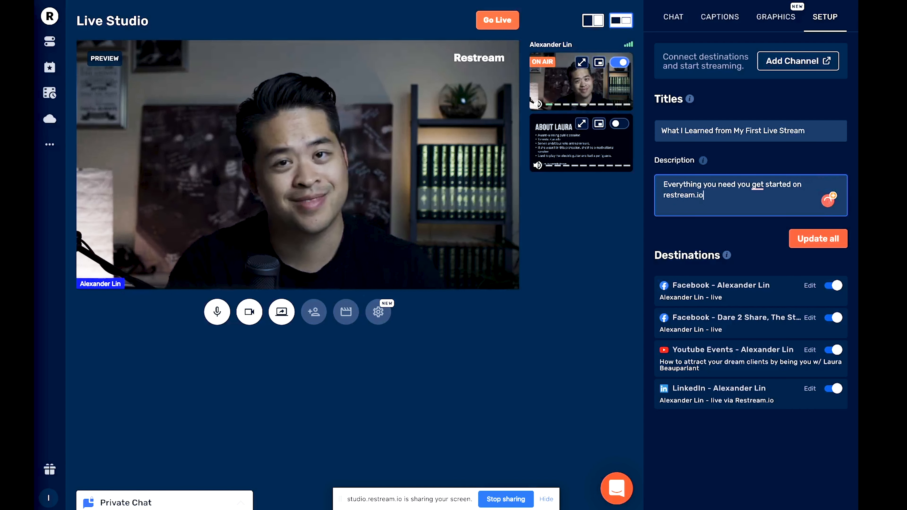
text(!)
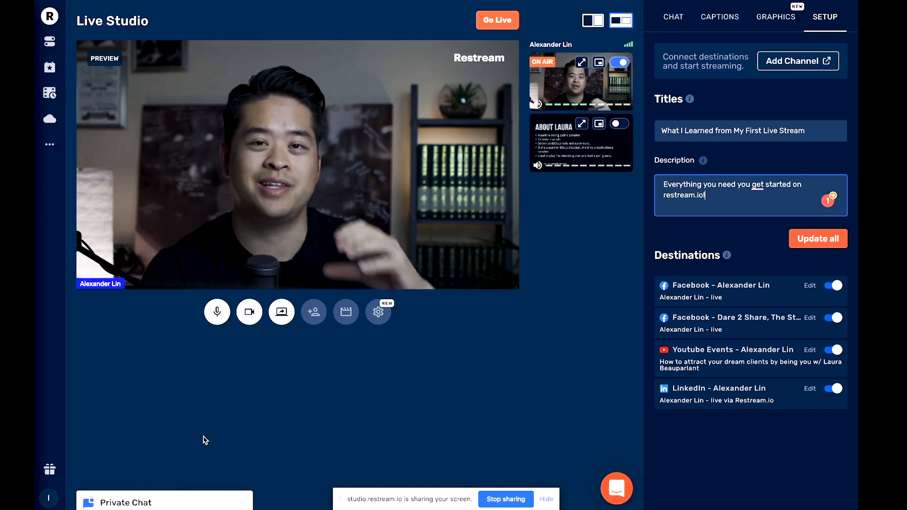
click(143, 500)
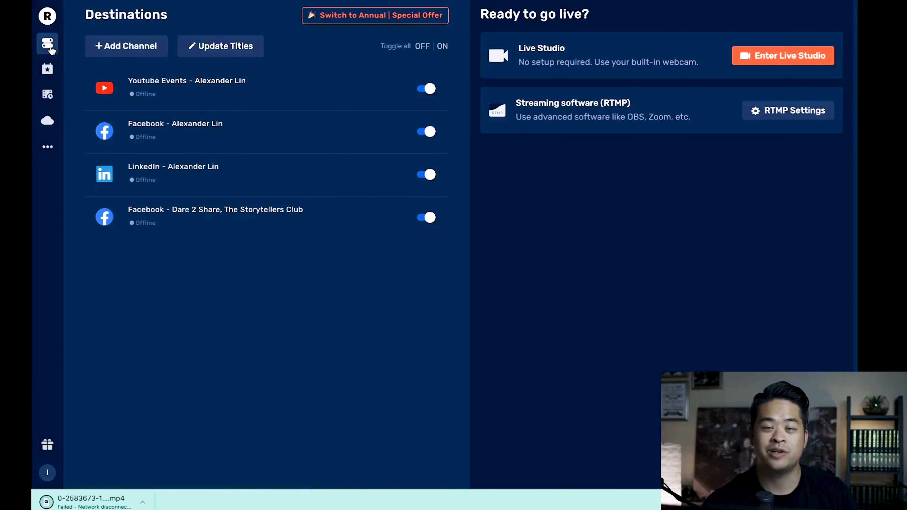
Play the Oct 08, 2020 stream recording, close the player and check the information about recordings.
click(48, 122)
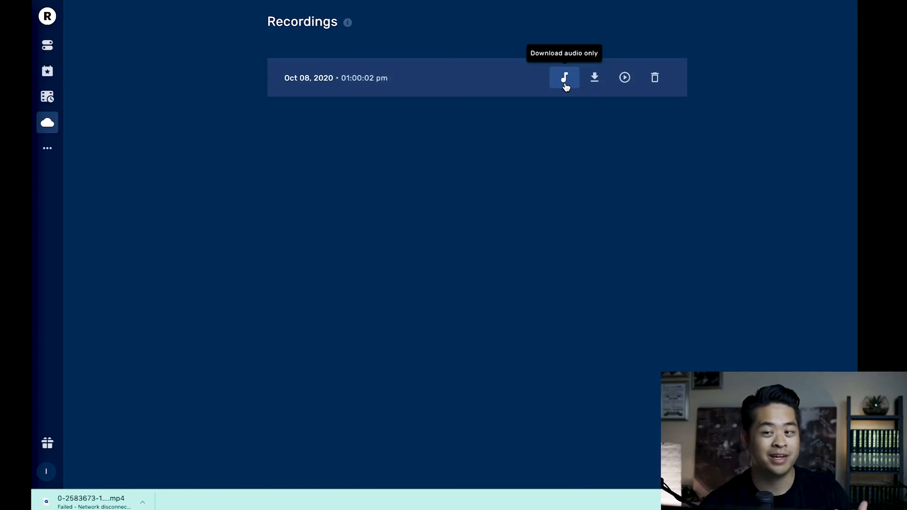
click(626, 80)
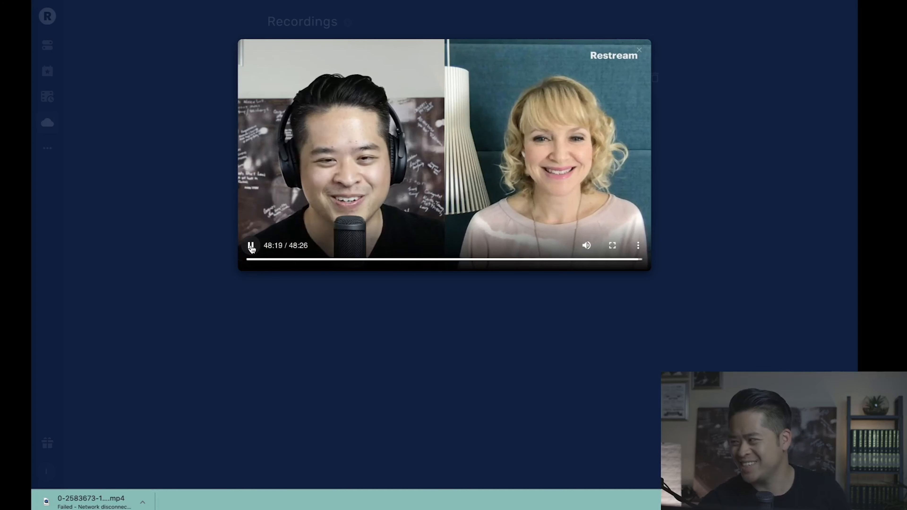
click(640, 29)
mouse_move(347, 23)
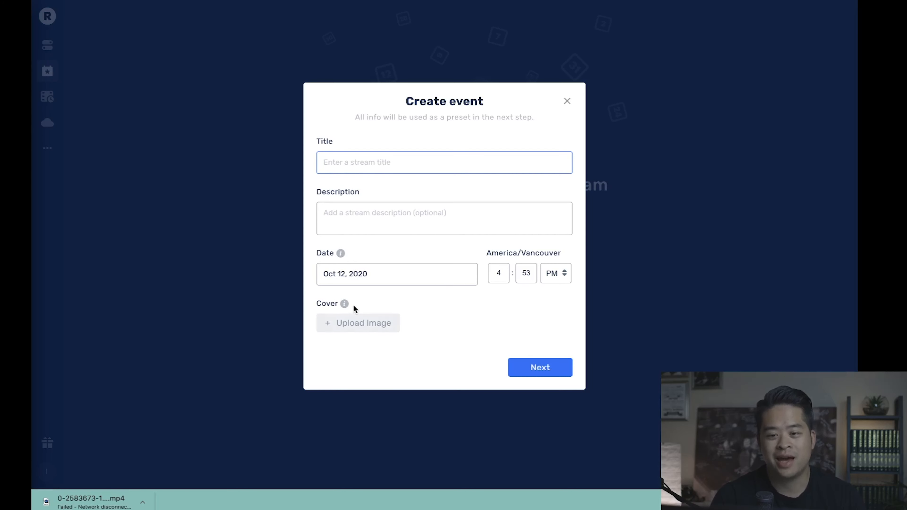
Read the cover image guidance in the new event form.
mouse_move(344, 307)
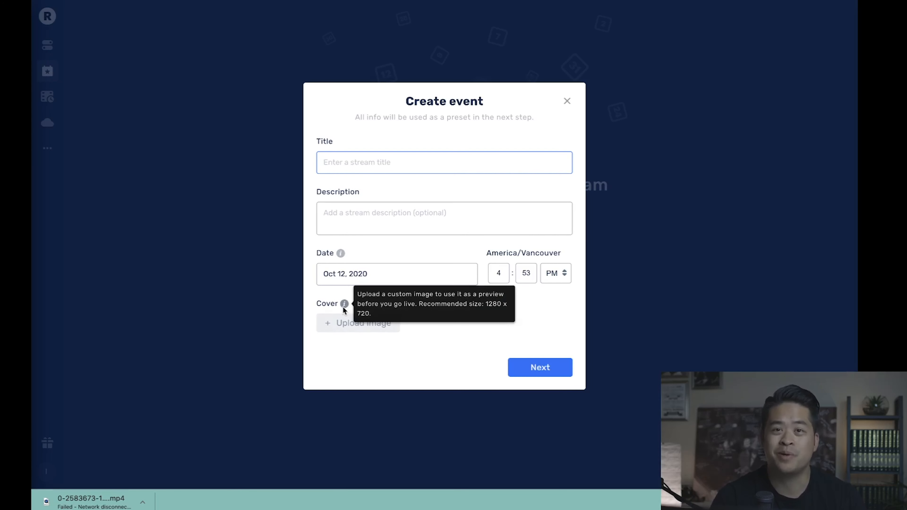